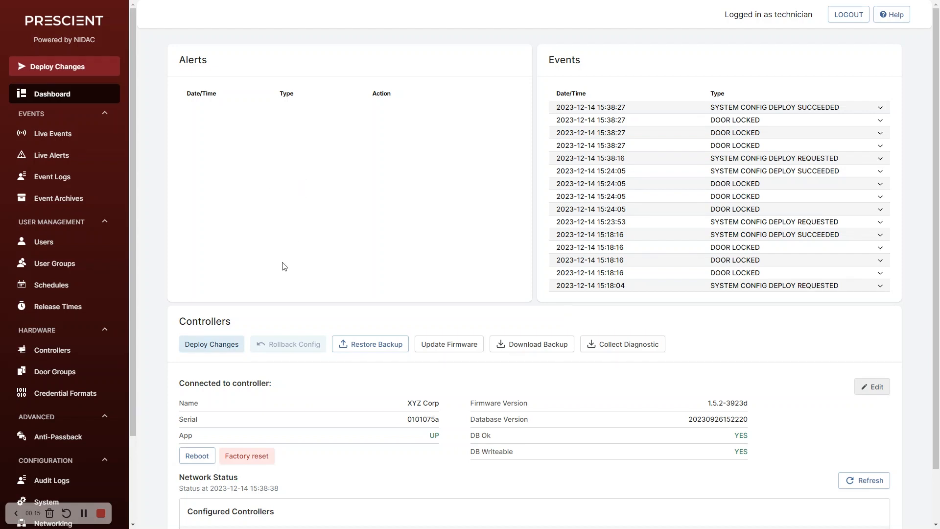
- Start a new access schedule and name it Public & Staff
left_click(41, 290)
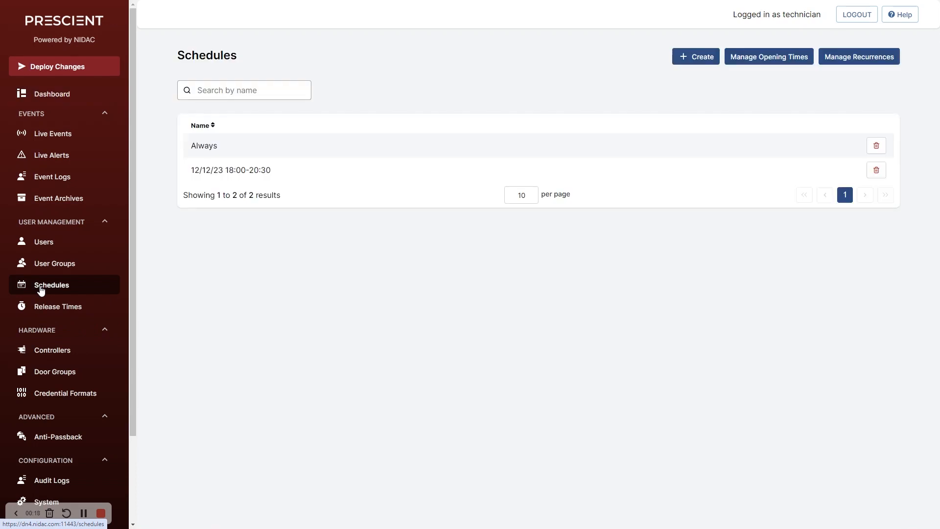
left_click(701, 57)
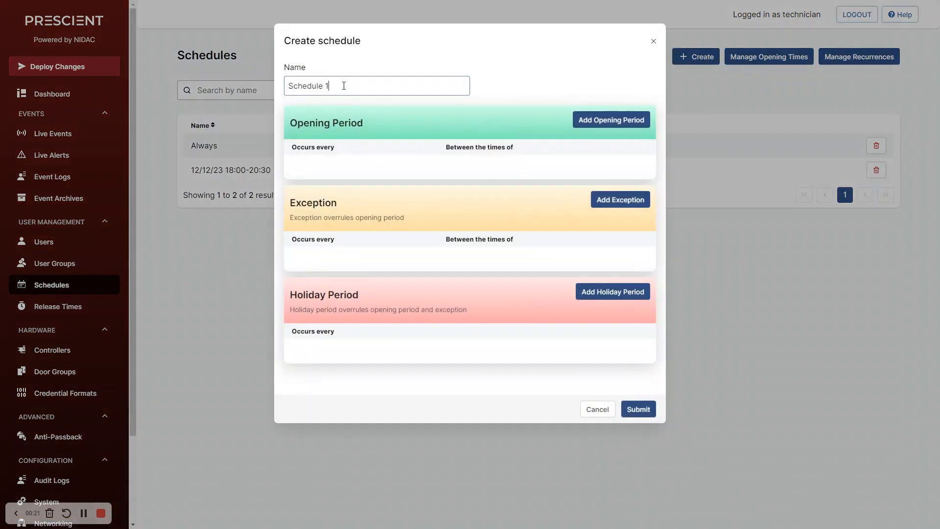
left_click_drag(343, 86, 189, 73)
type("Public & Staff")
- Begin an opening period with a new recurrence rule named M-F that repeats weekly
left_click(629, 125)
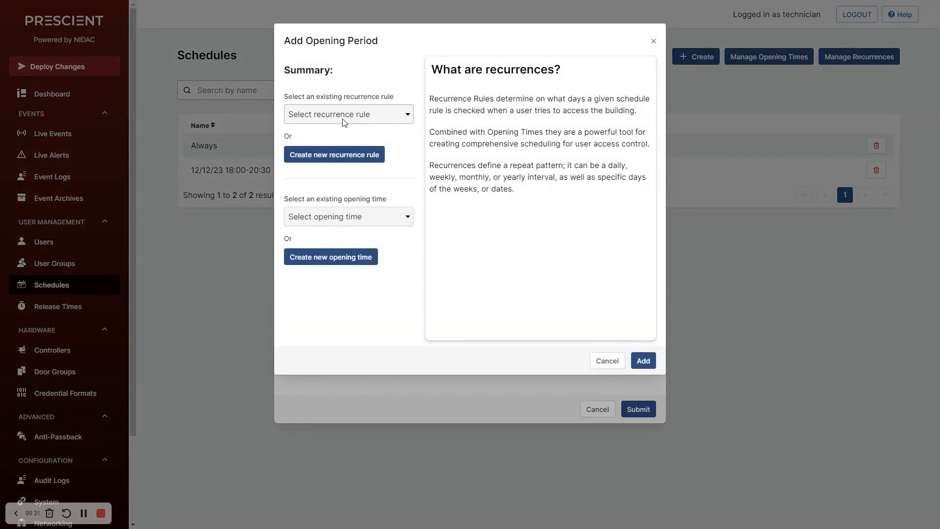
left_click(344, 120)
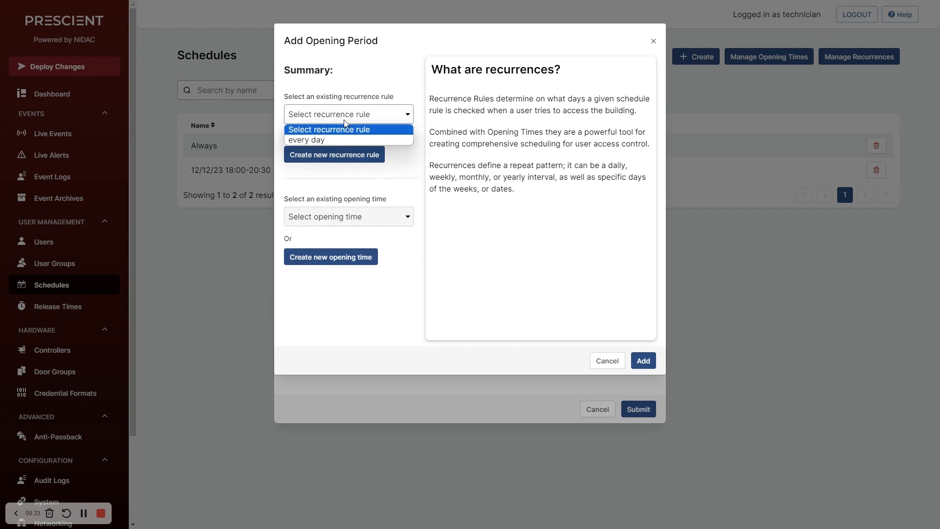
left_click(344, 120)
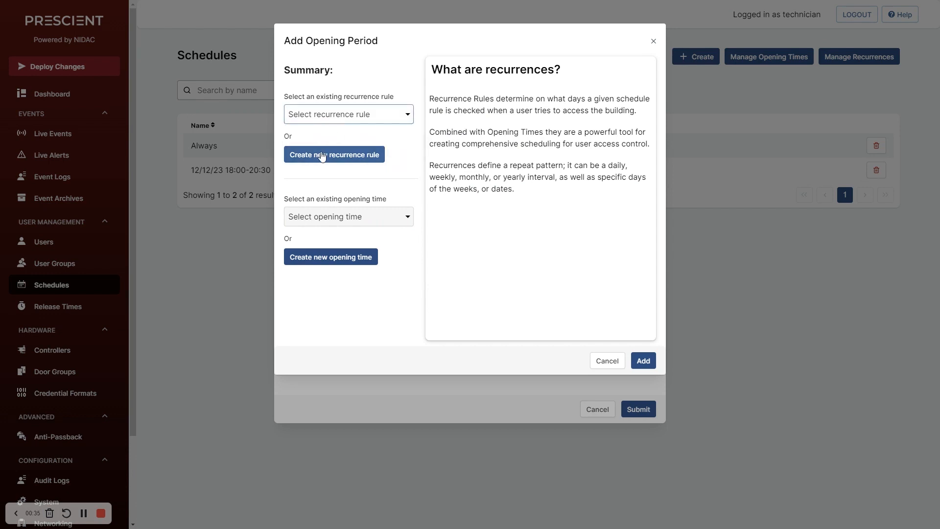
left_click(321, 156)
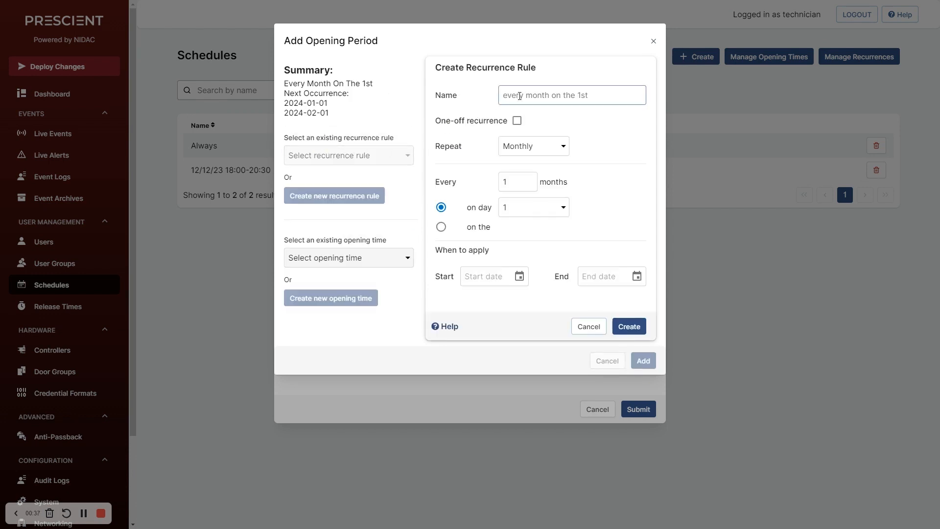
type("M-F")
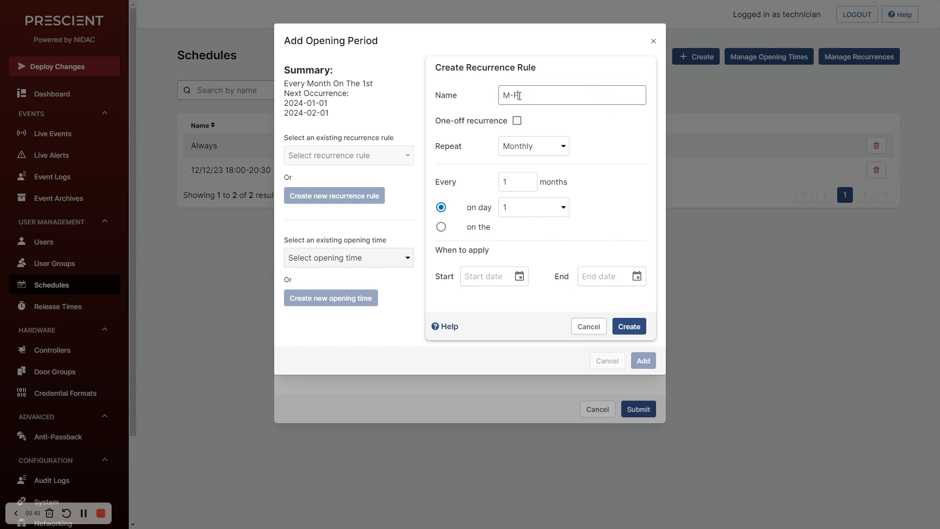
left_click(531, 147)
left_click(527, 172)
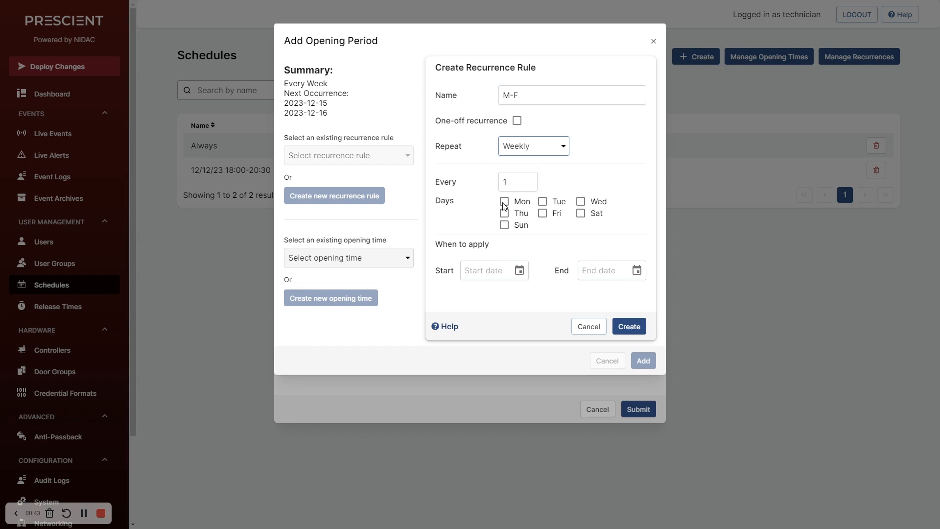
- Apply the M-F rule to Monday through Friday and create it
left_click(520, 205)
left_click(543, 202)
left_click(580, 201)
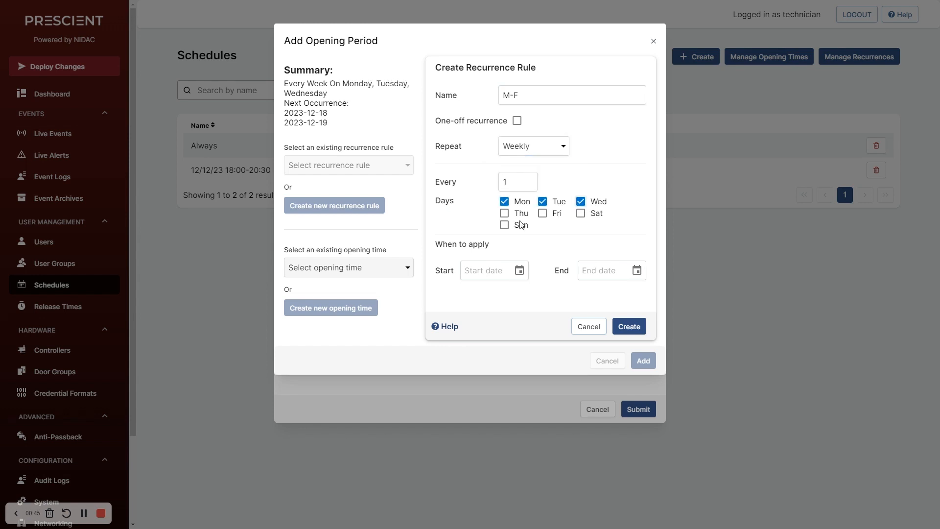
left_click(504, 214)
left_click(542, 214)
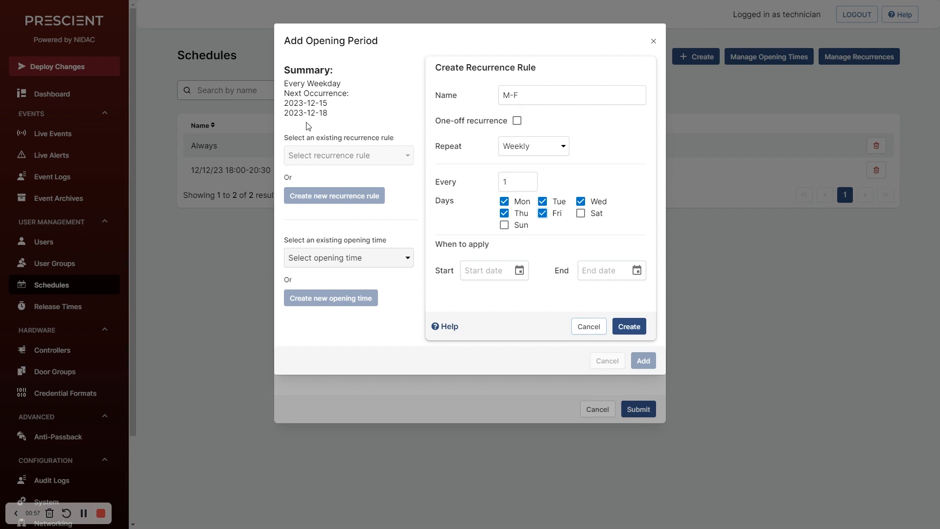
left_click(628, 326)
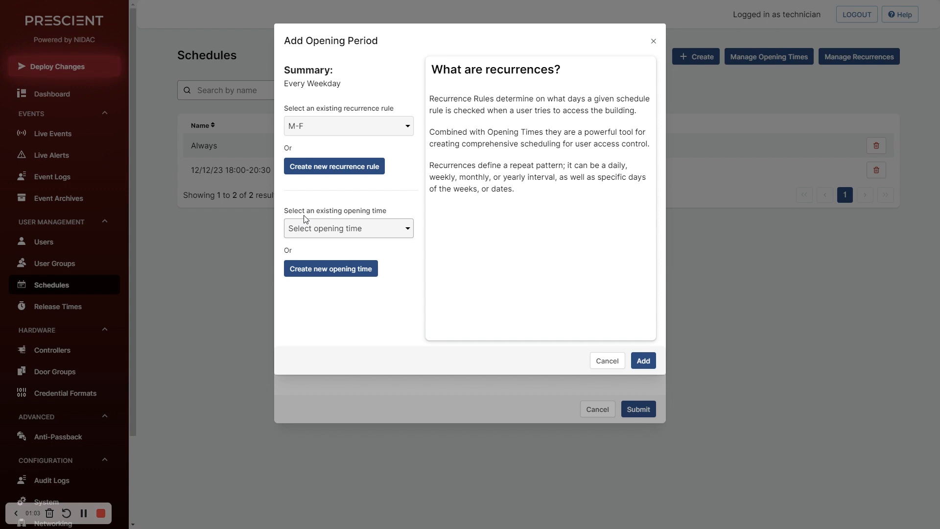
- For the opening period, begin a new opening time named 9-5 with a start time of 09:00
left_click(325, 230)
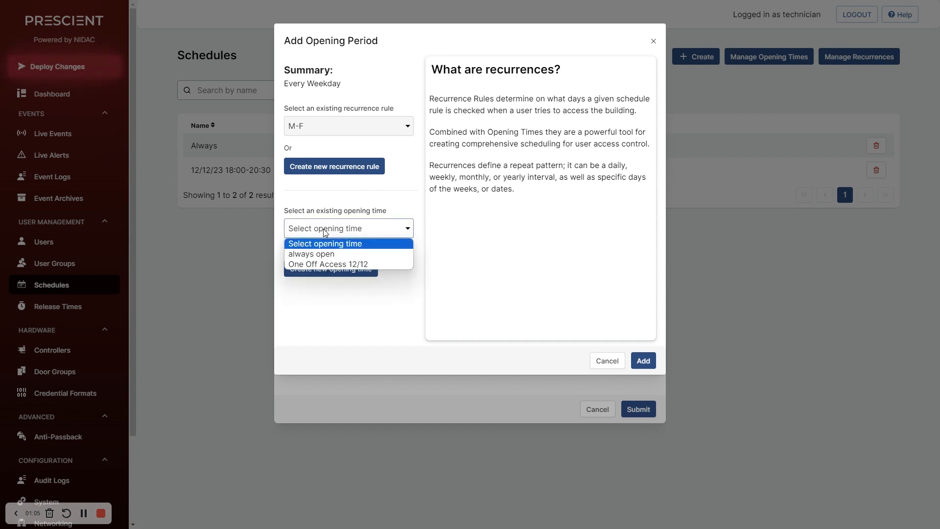
left_click(326, 232)
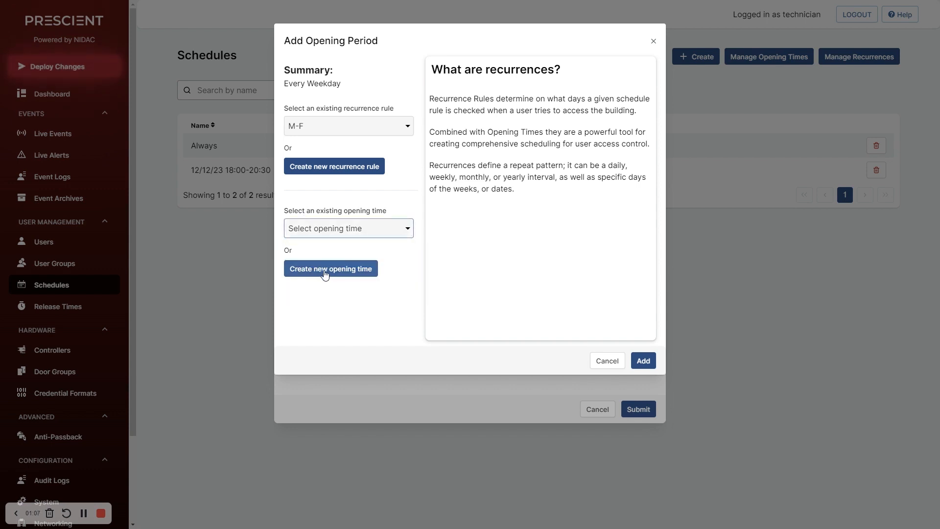
left_click(325, 274)
left_click(513, 93)
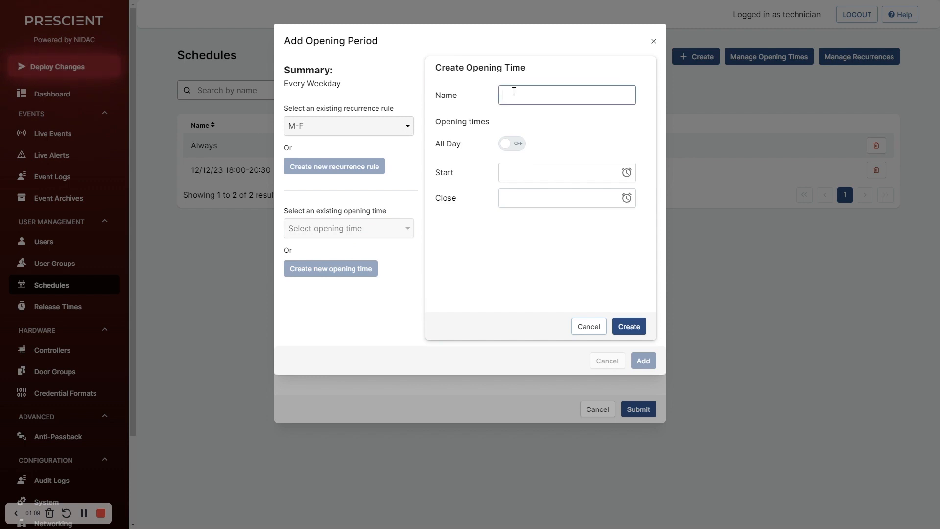
type("9-5")
left_click(626, 174)
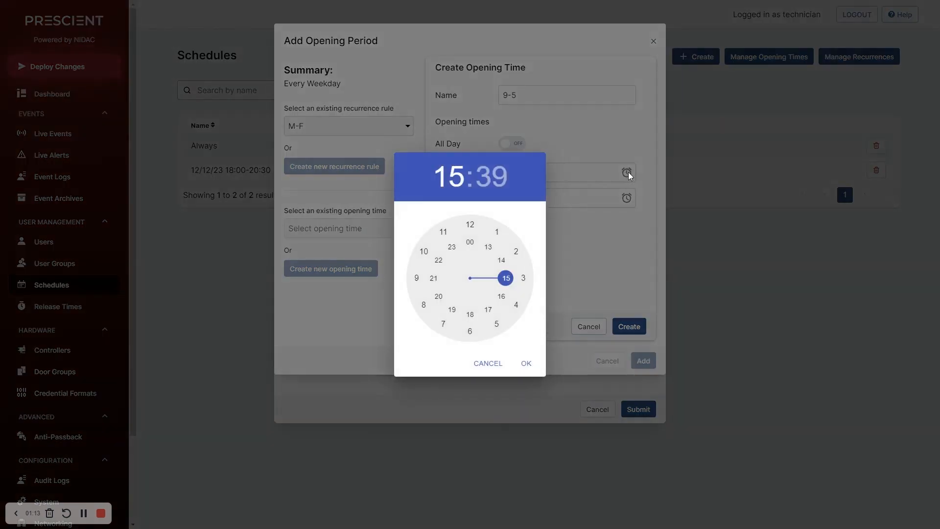
left_click(418, 280)
left_click(477, 235)
left_click(524, 364)
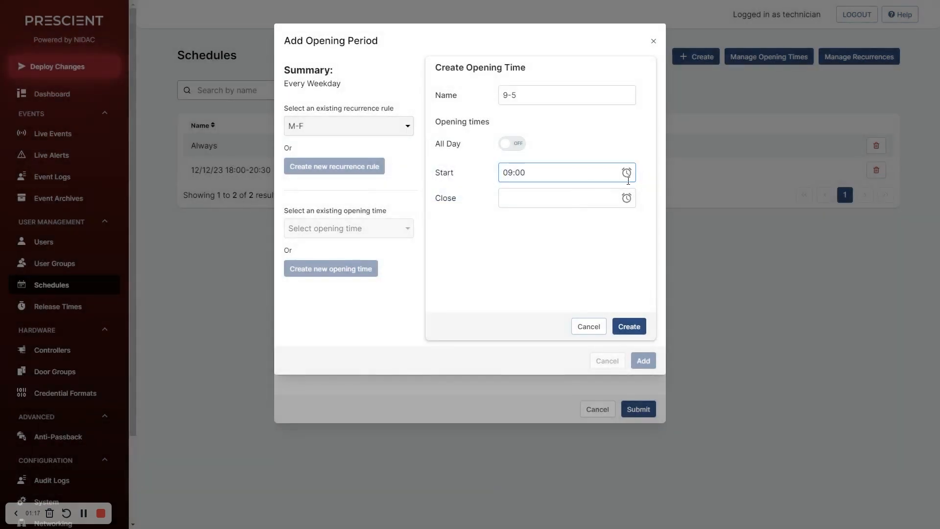
- Set the 9-5 opening time to close at 17:00, create it and add the opening period to the schedule
left_click(627, 197)
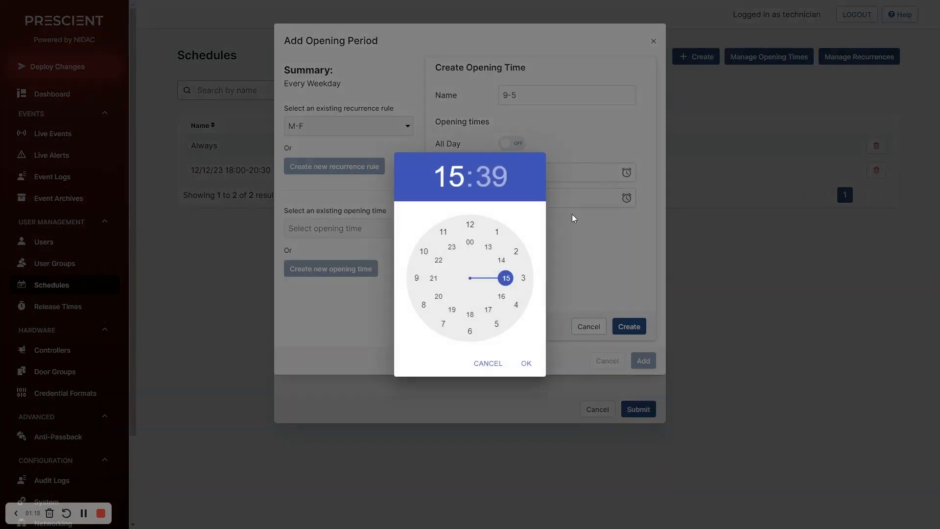
left_click(488, 311)
left_click(471, 225)
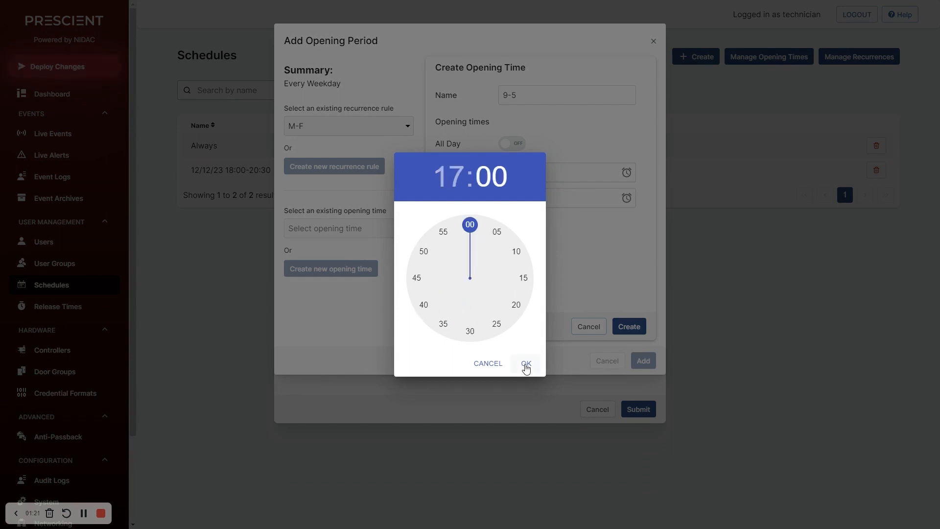
left_click(526, 363)
left_click(630, 326)
left_click(642, 360)
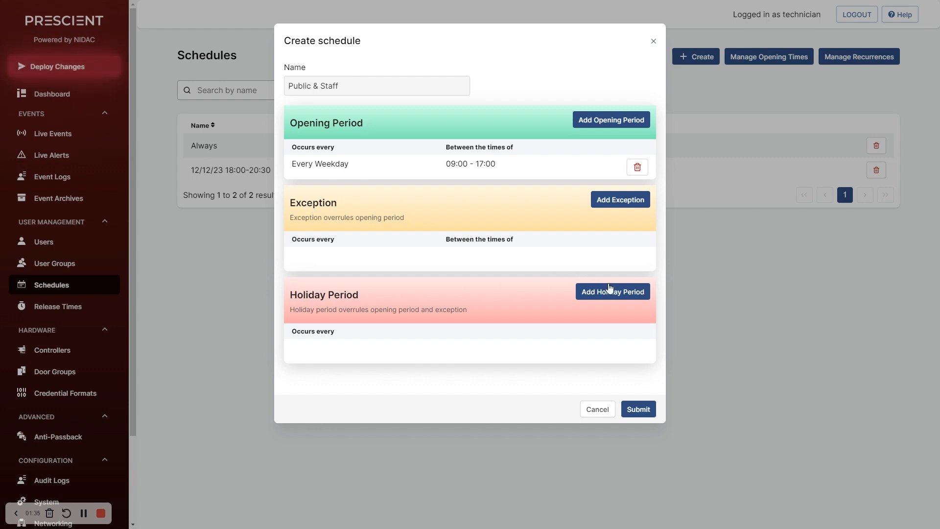
- Begin a holiday period with a new recurrence rule named Labour Day that repeats yearly
left_click(635, 292)
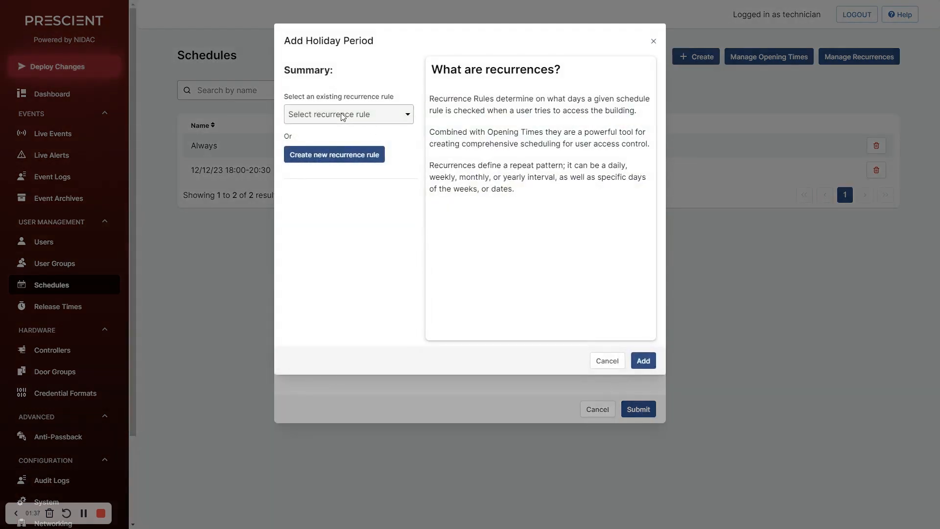
left_click(335, 155)
left_click(519, 93)
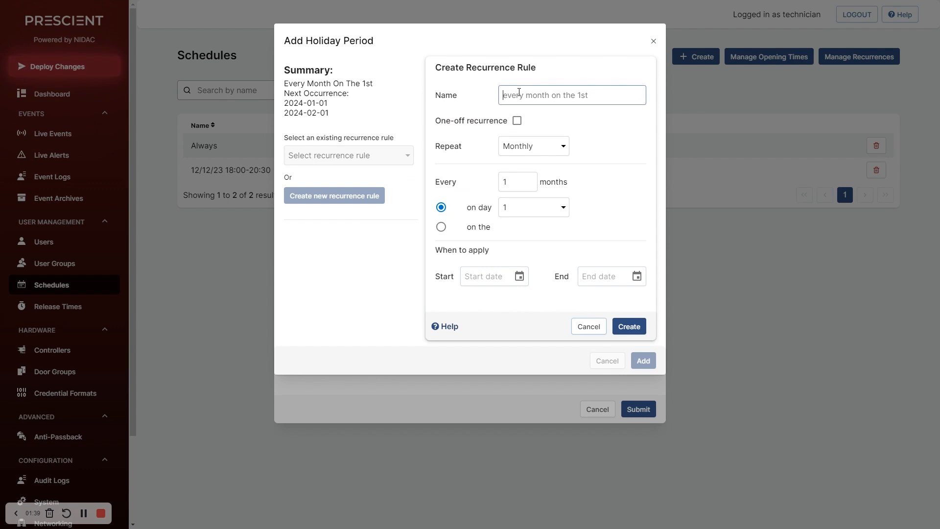
type("Labour Day")
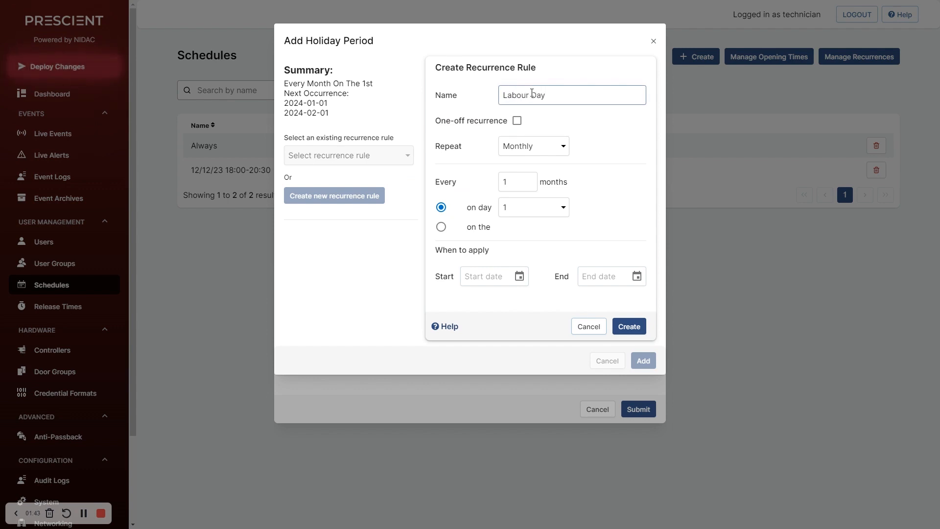
left_click(544, 147)
left_click(525, 192)
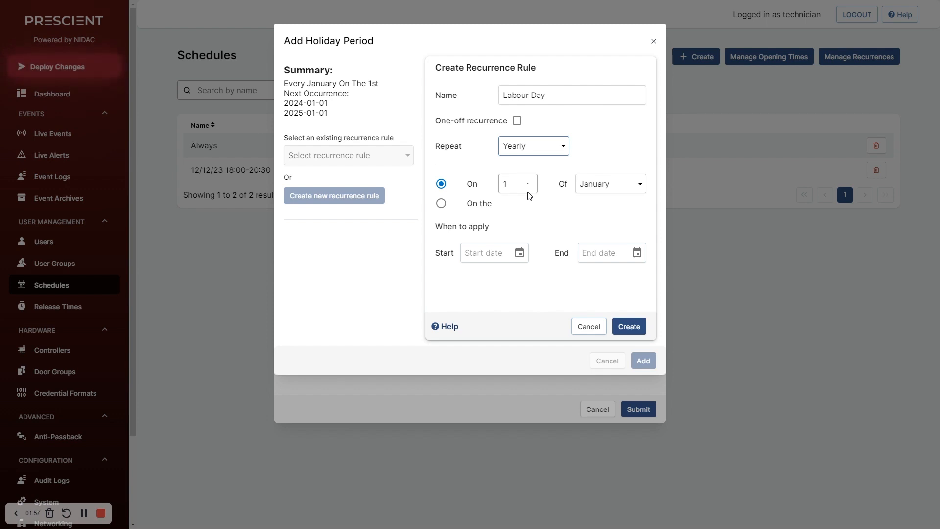
- Make the Labour Day rule fall on the second Monday of March
left_click(442, 205)
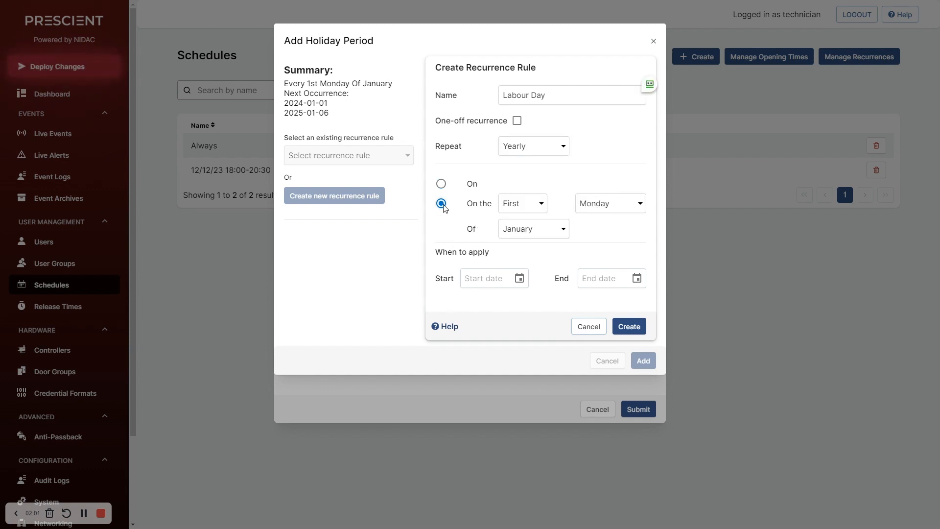
left_click(526, 206)
left_click(520, 225)
left_click(545, 234)
left_click(530, 264)
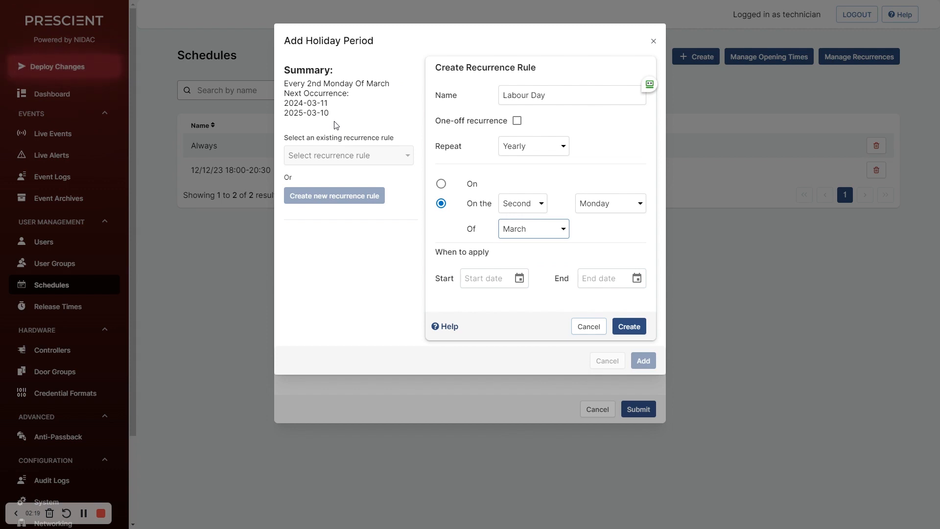
- Create the Labour Day rule as the schedule's holiday period and submit the Public & Staff schedule
left_click(635, 326)
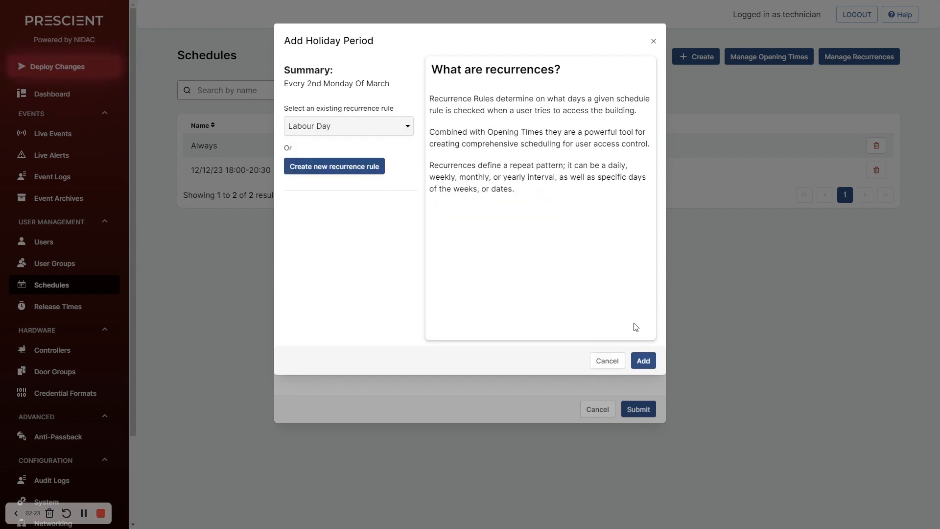
left_click(643, 362)
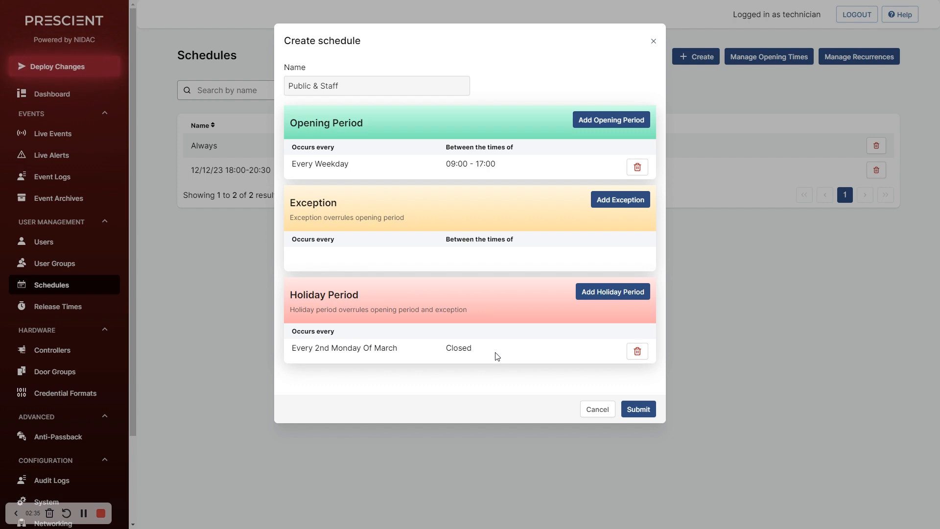
left_click(640, 410)
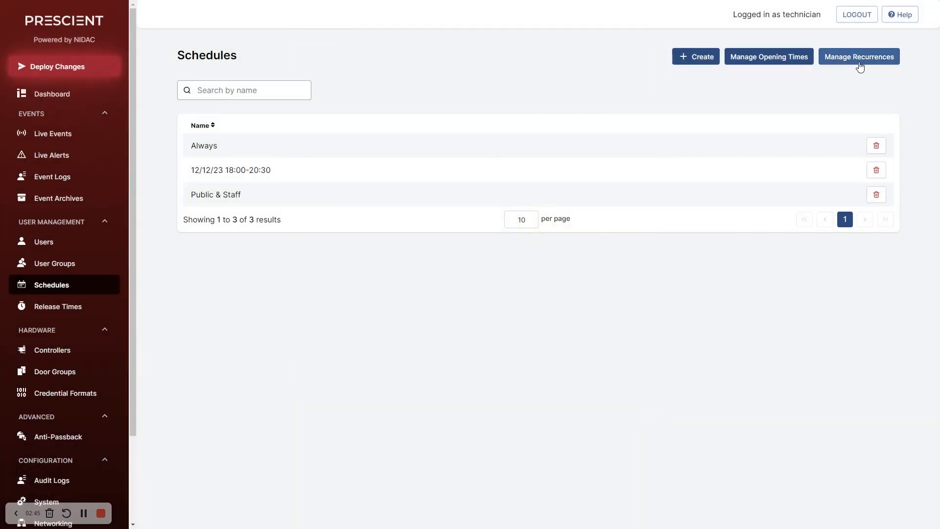
- Review the saved recurrences and their associated schedules, including the expired ones
left_click(862, 58)
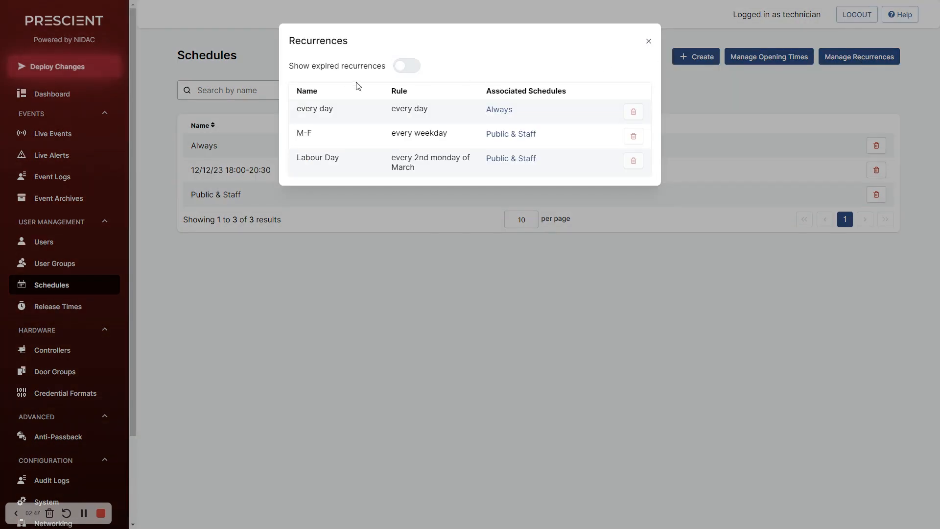
left_click(411, 70)
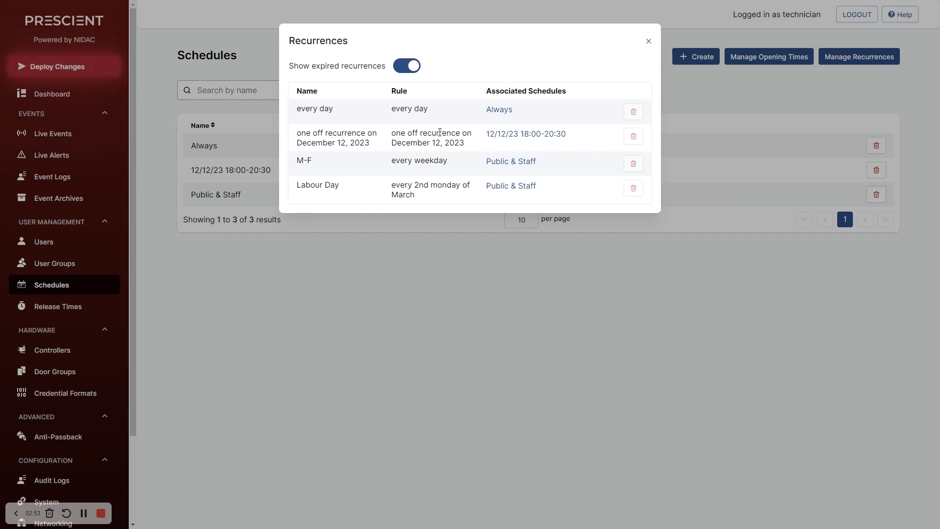
left_click(401, 69)
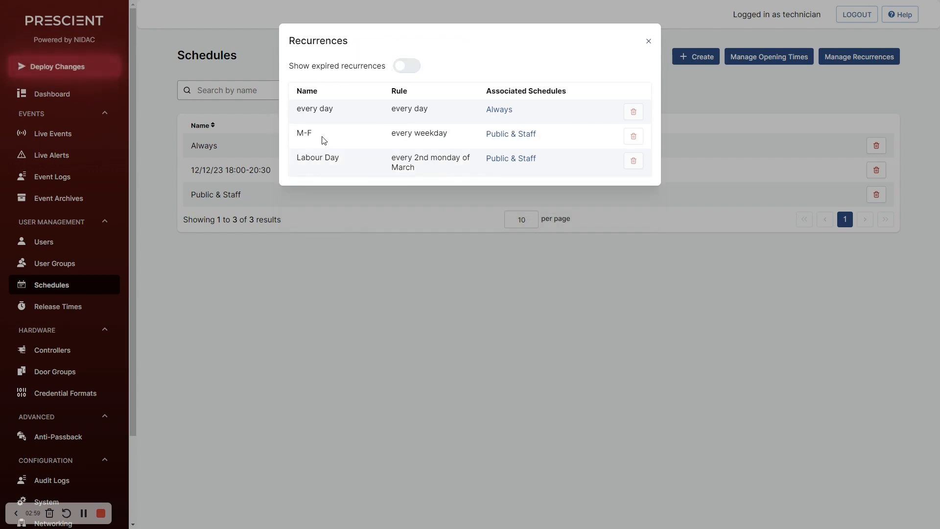
left_click(648, 42)
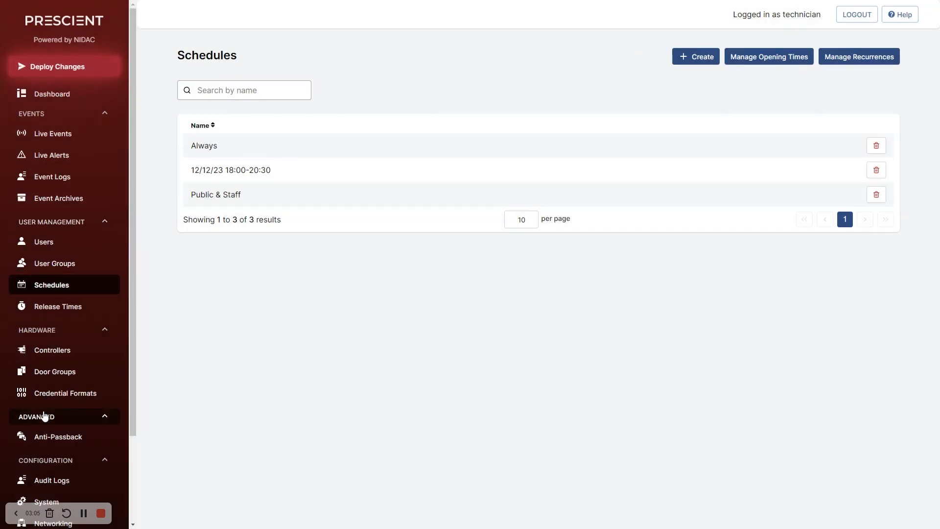
- Set the auto unlock schedule of the Public Entry door to Public & Staff and submit it
left_click(49, 374)
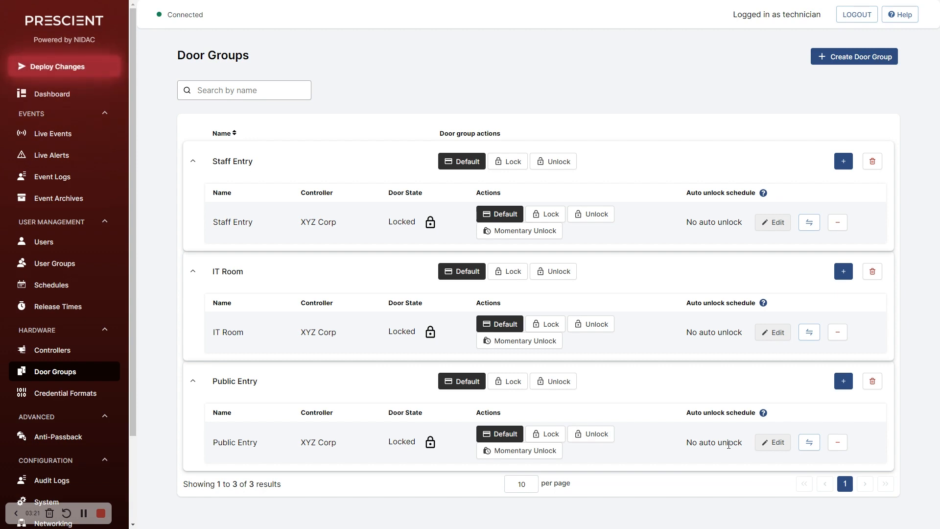
left_click(768, 446)
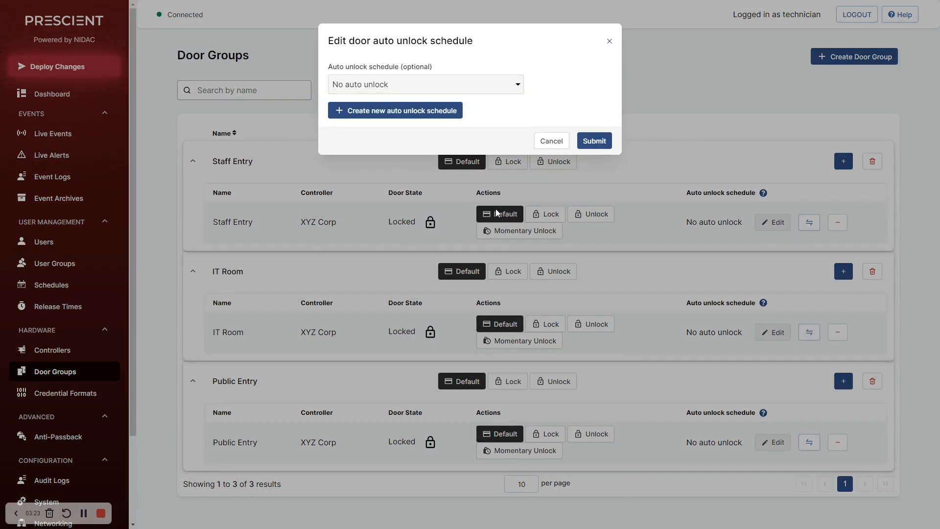
left_click(452, 88)
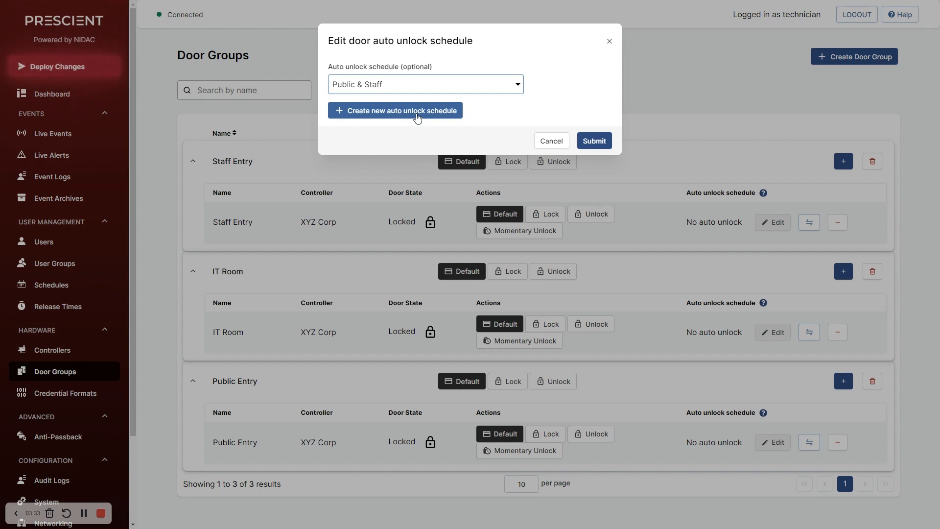
left_click(595, 141)
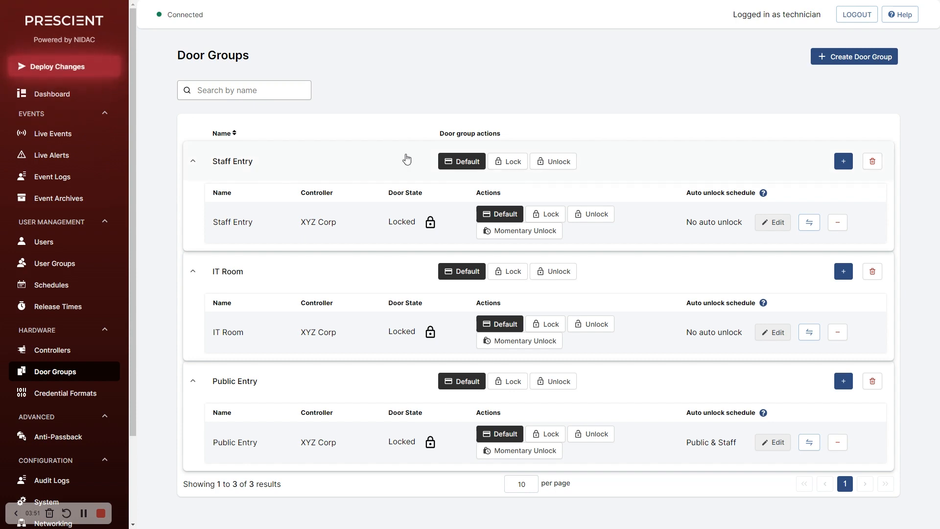
- Change the Staff user group's schedule for the Staff Entry door group to Public & Staff and submit it
left_click(44, 265)
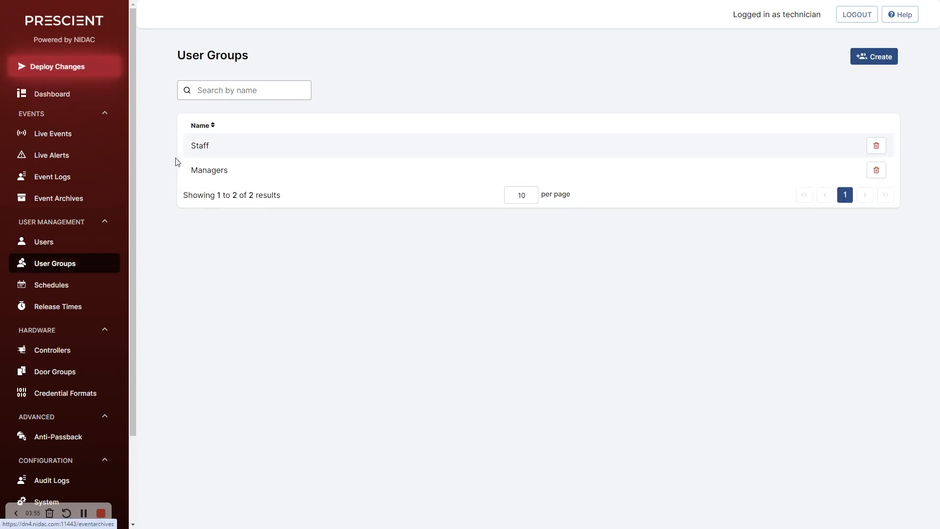
left_click(199, 149)
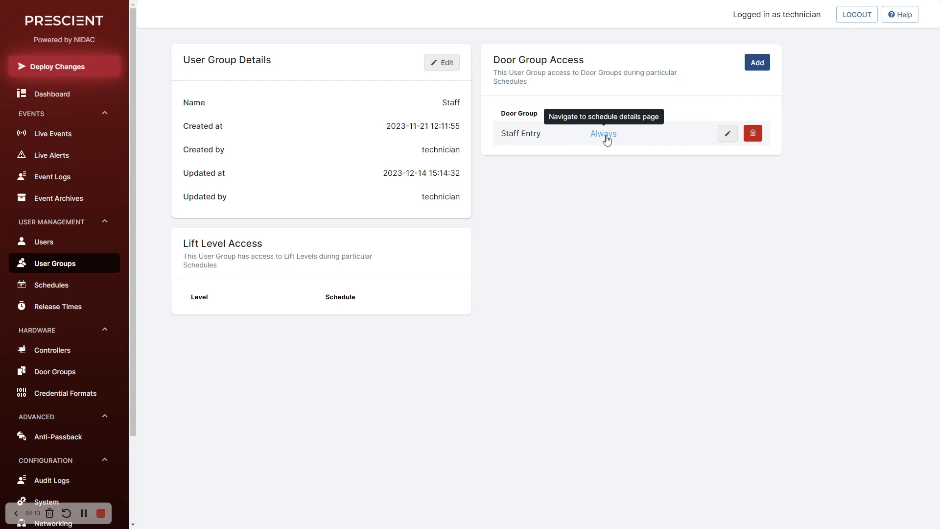
left_click(727, 133)
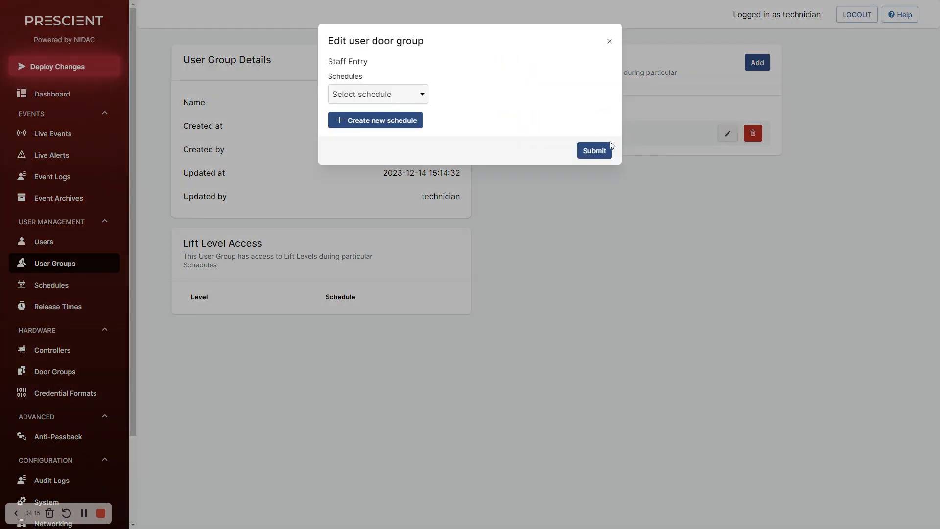
left_click(374, 93)
left_click(370, 140)
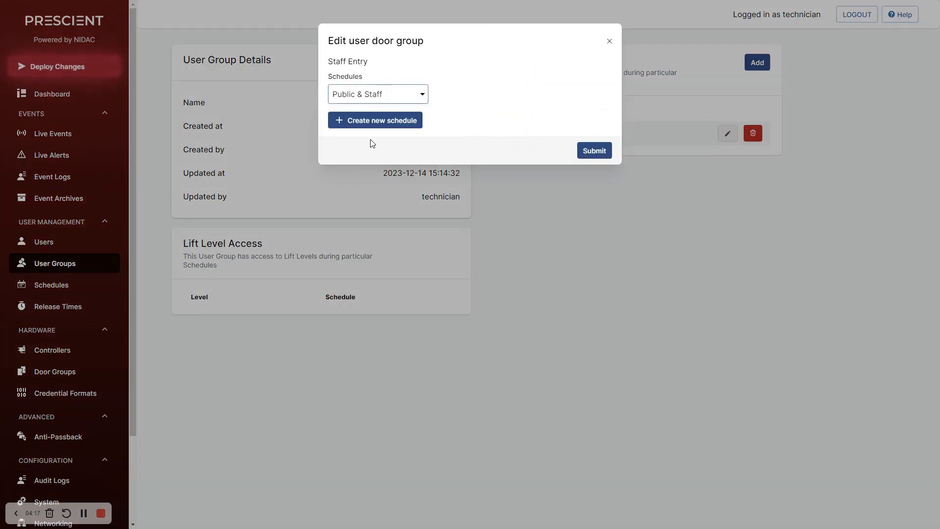
left_click(594, 150)
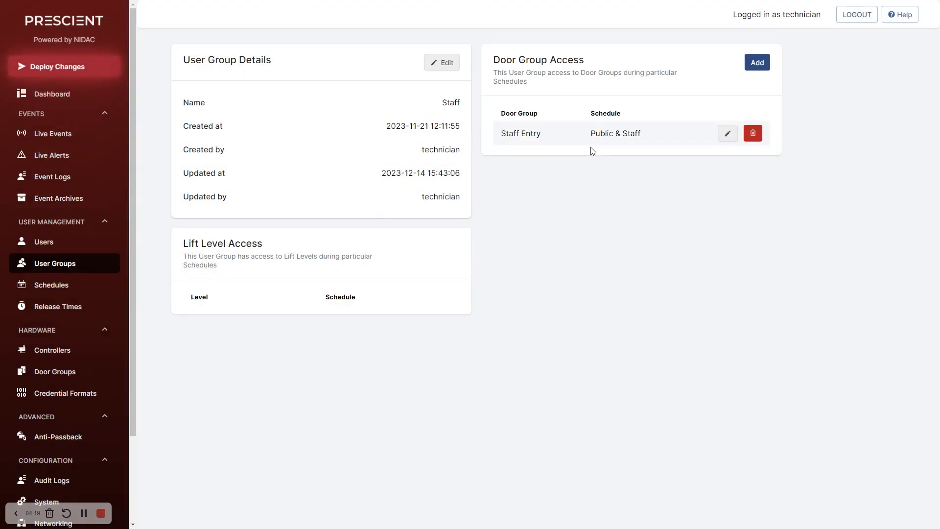
- Deploy the current configuration changes to the controllers and finish the deployment
left_click(55, 69)
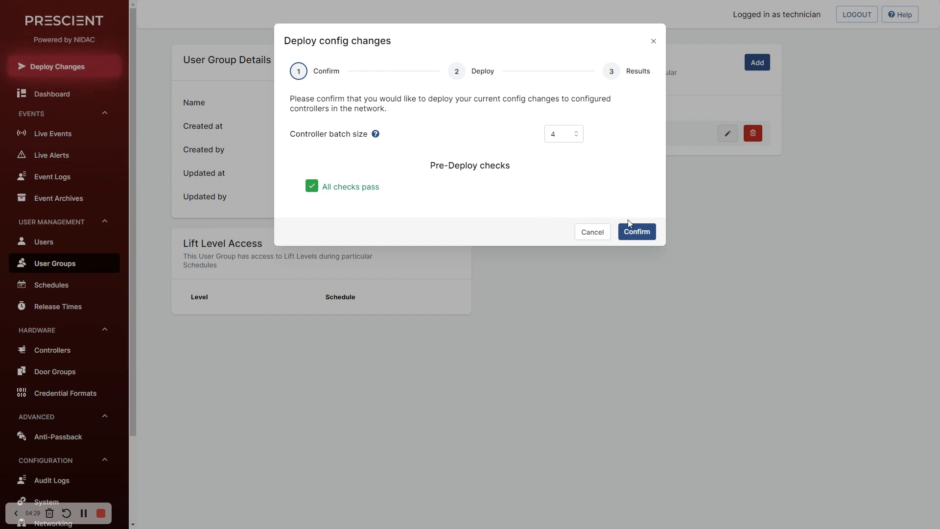
left_click(642, 230)
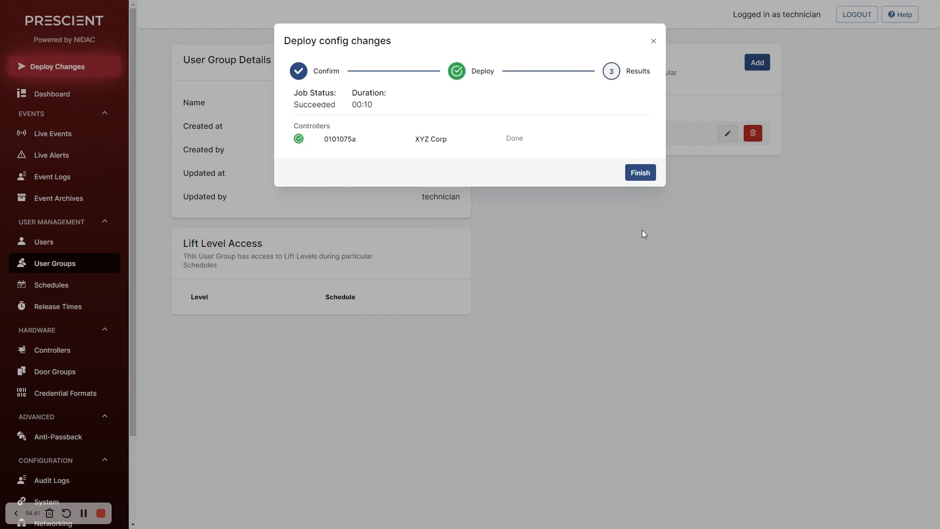
left_click(642, 172)
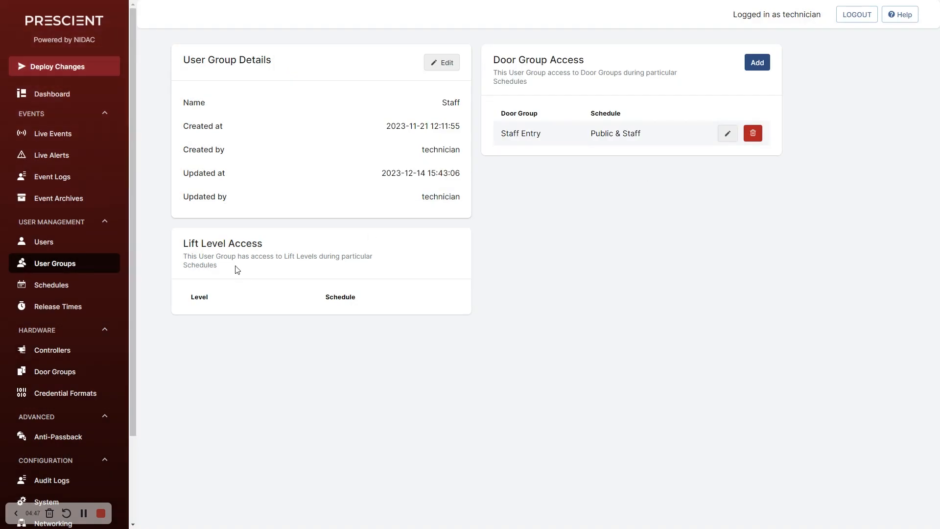
- Check the Public Entry door's state and auto unlock schedule, and the Staff user group's door group access
left_click_drag(132, 286, 121, 399)
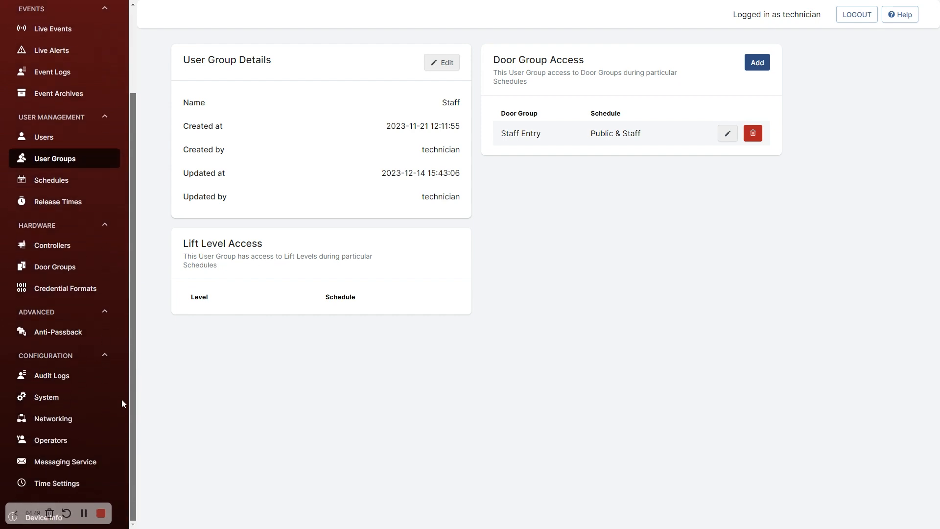
left_click(65, 272)
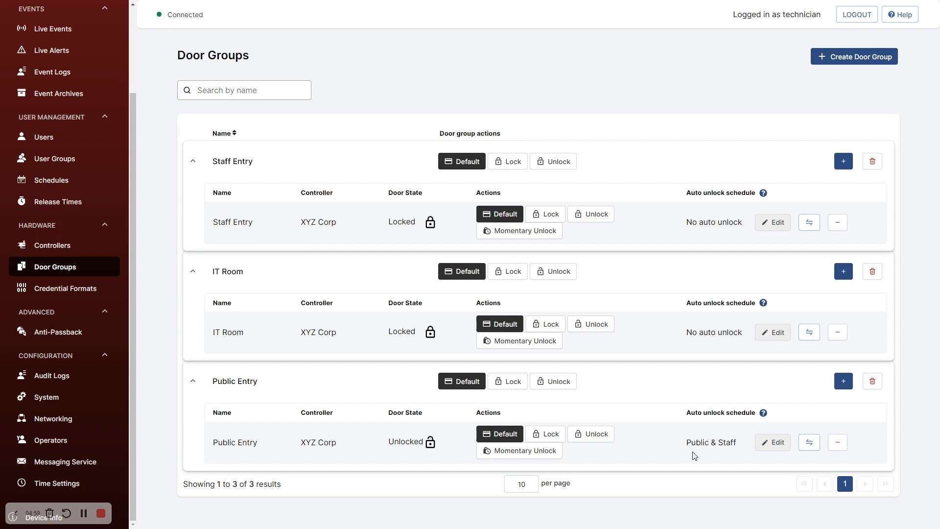
left_click_drag(132, 240, 131, 140)
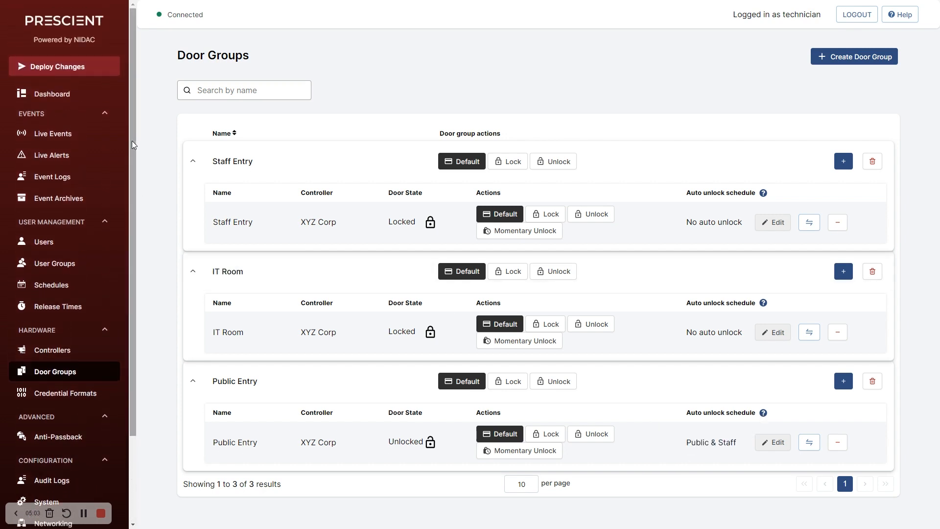
left_click(56, 262)
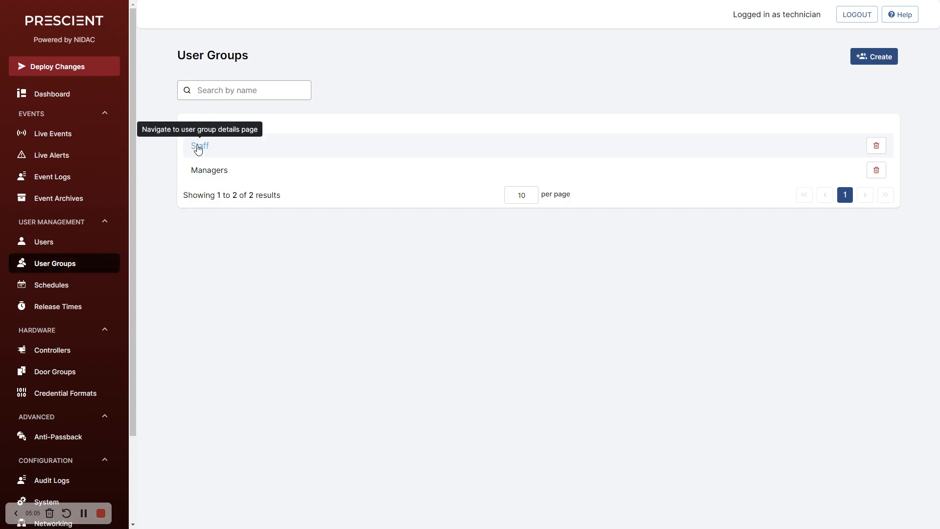
left_click(198, 147)
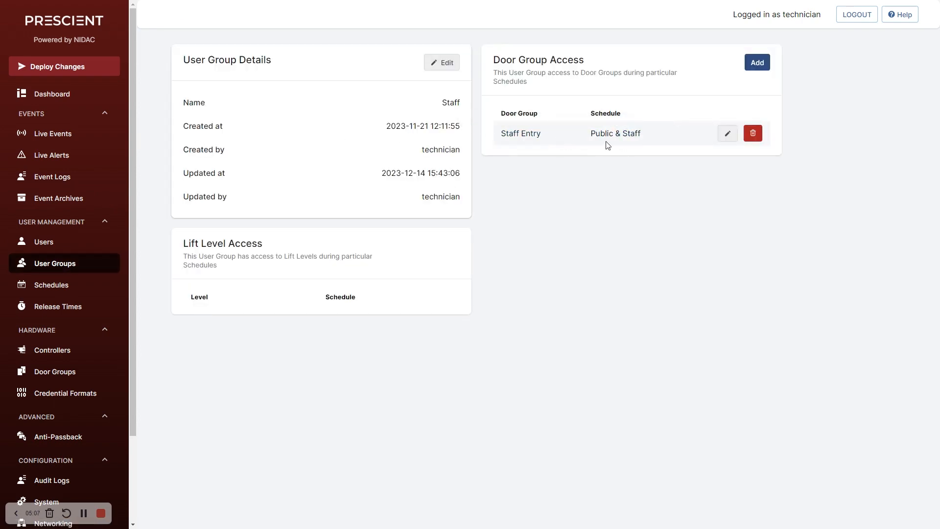